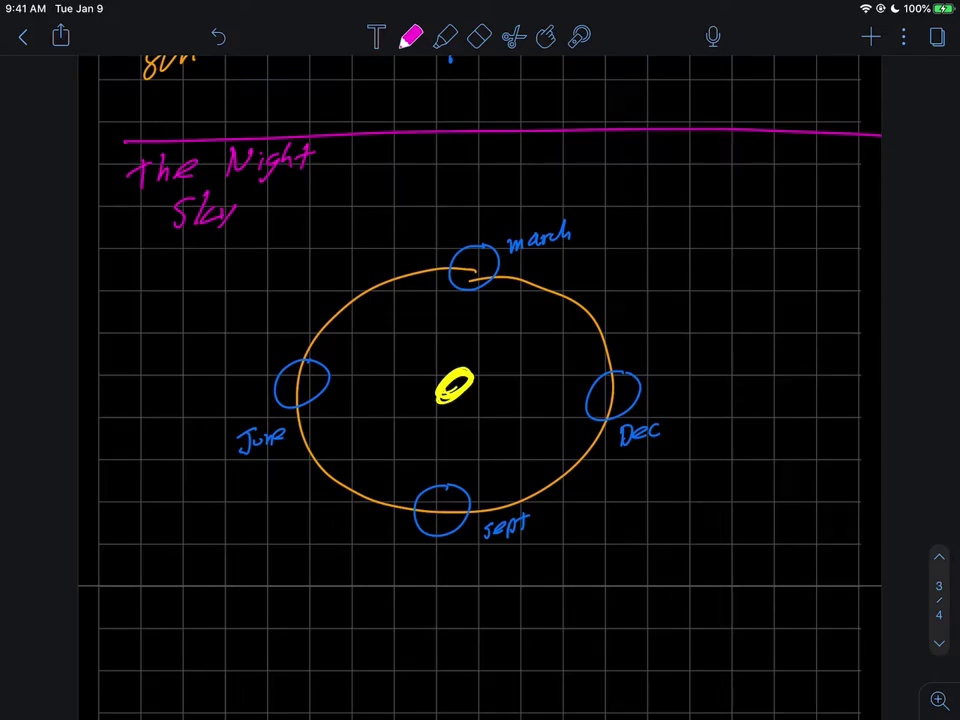
Step: Use the laser pointer to trace the orbit from March past June and to point out the December Earth
{"action": "left_click", "coordinate": [580, 36]}
{"action": "mouse_move", "coordinate": [462, 270]}
{"action": "left_mouse_down"}
{"action": "mouse_move", "coordinate": [349, 304]}
{"action": "mouse_move", "coordinate": [281, 399]}
{"action": "mouse_move", "coordinate": [353, 488]}
{"action": "mouse_move", "coordinate": [431, 510]}
{"action": "mouse_move", "coordinate": [579, 469]}
{"action": "mouse_move", "coordinate": [604, 324]}
{"action": "mouse_move", "coordinate": [580, 300]}
{"action": "left_mouse_up"}
{"action": "left_click", "coordinate": [285, 390]}
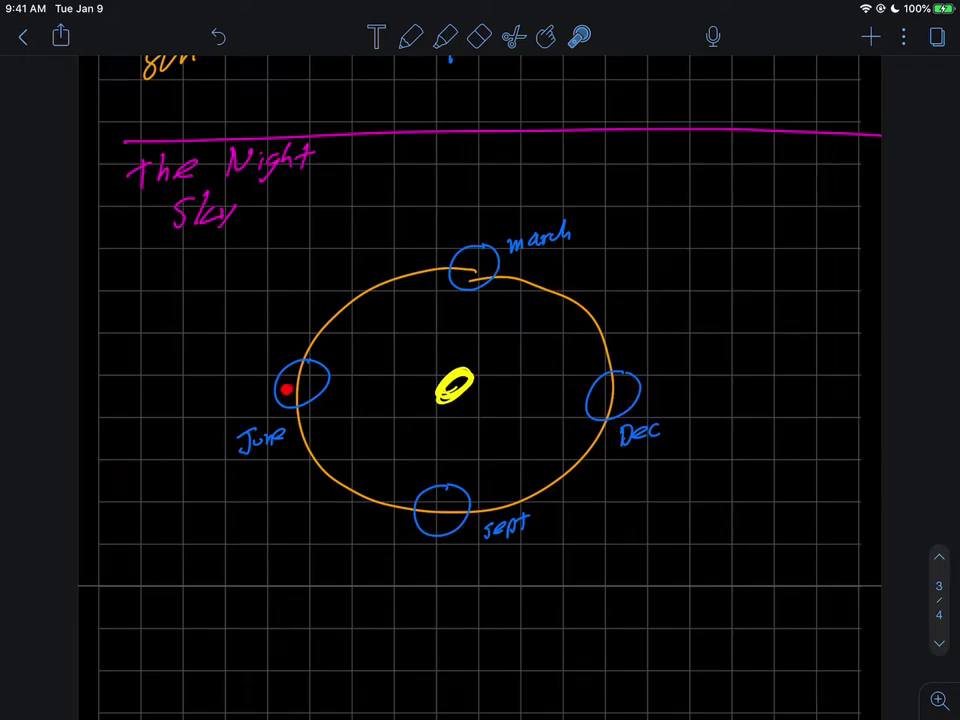
{"action": "left_click", "coordinate": [614, 397]}
{"action": "mouse_move", "coordinate": [570, 300]}
{"action": "left_mouse_down"}
{"action": "mouse_move", "coordinate": [461, 272]}
{"action": "mouse_move", "coordinate": [298, 354]}
{"action": "mouse_move", "coordinate": [337, 490]}
{"action": "mouse_move", "coordinate": [551, 497]}
{"action": "mouse_move", "coordinate": [572, 294]}
{"action": "mouse_move", "coordinate": [360, 279]}
{"action": "mouse_move", "coordinate": [441, 389]}
{"action": "left_mouse_up"}
Step: With a yellow pen, shade the sun solid and draw parallel sunlight rays to the Dec Earth
{"action": "left_click", "coordinate": [410, 36]}
{"action": "left_click", "coordinate": [410, 36]}
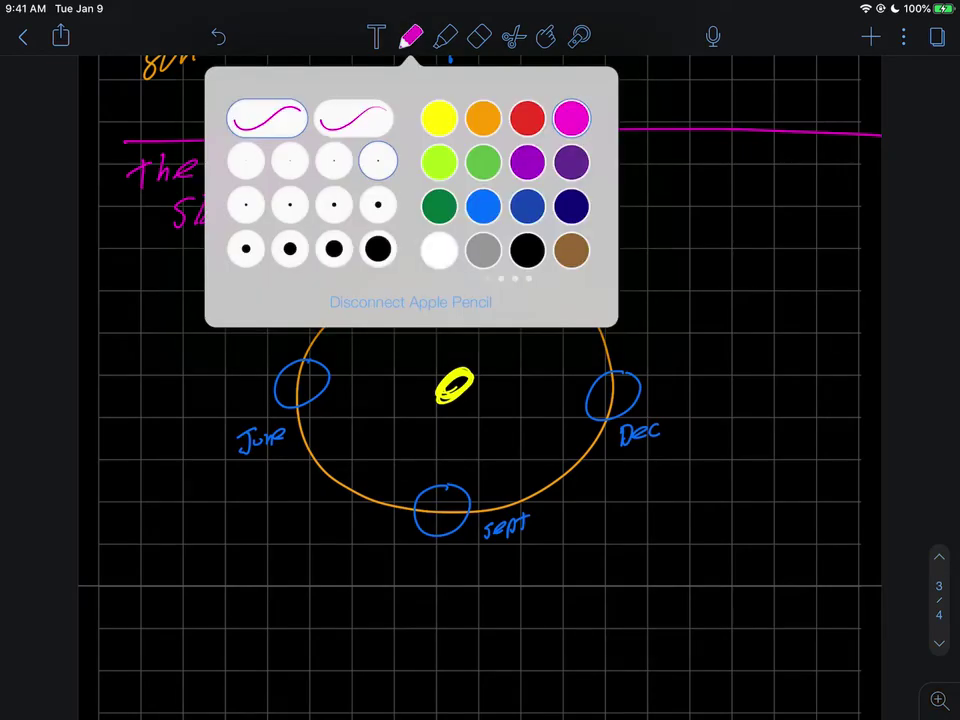
{"action": "left_click", "coordinate": [437, 118]}
{"action": "left_click", "coordinate": [410, 36]}
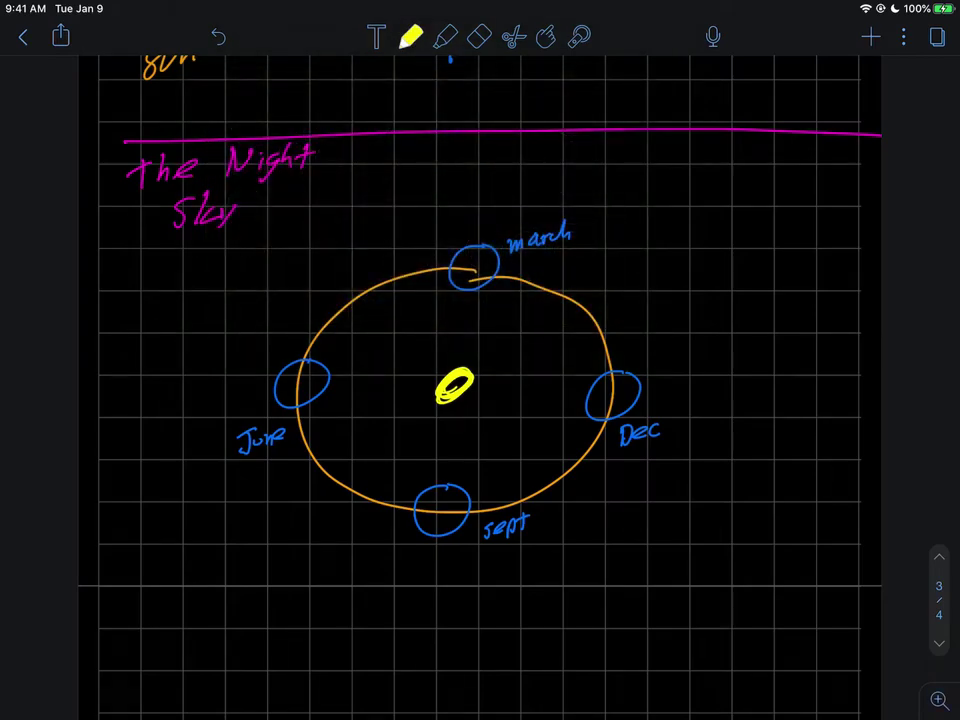
{"action": "mouse_move", "coordinate": [447, 388]}
{"action": "left_mouse_down"}
{"action": "mouse_move", "coordinate": [468, 378]}
{"action": "mouse_move", "coordinate": [602, 393]}
{"action": "left_mouse_up"}
{"action": "left_click_drag", "start_coordinate": [462, 400], "coordinate": [597, 408]}
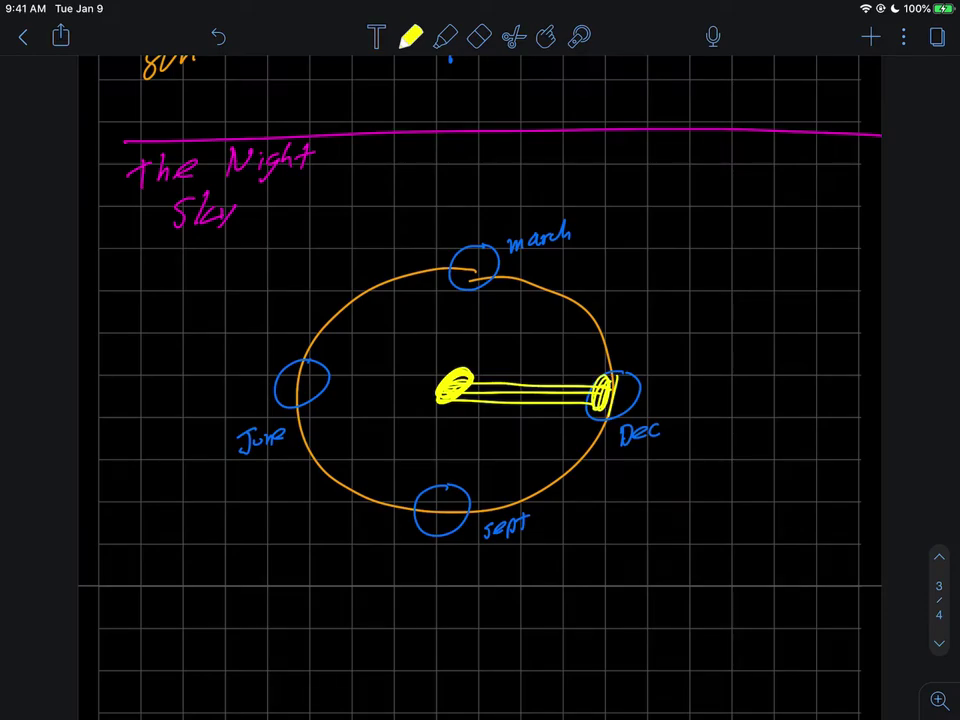
Step: Change the pen colour to lime green
{"action": "left_click", "coordinate": [410, 36]}
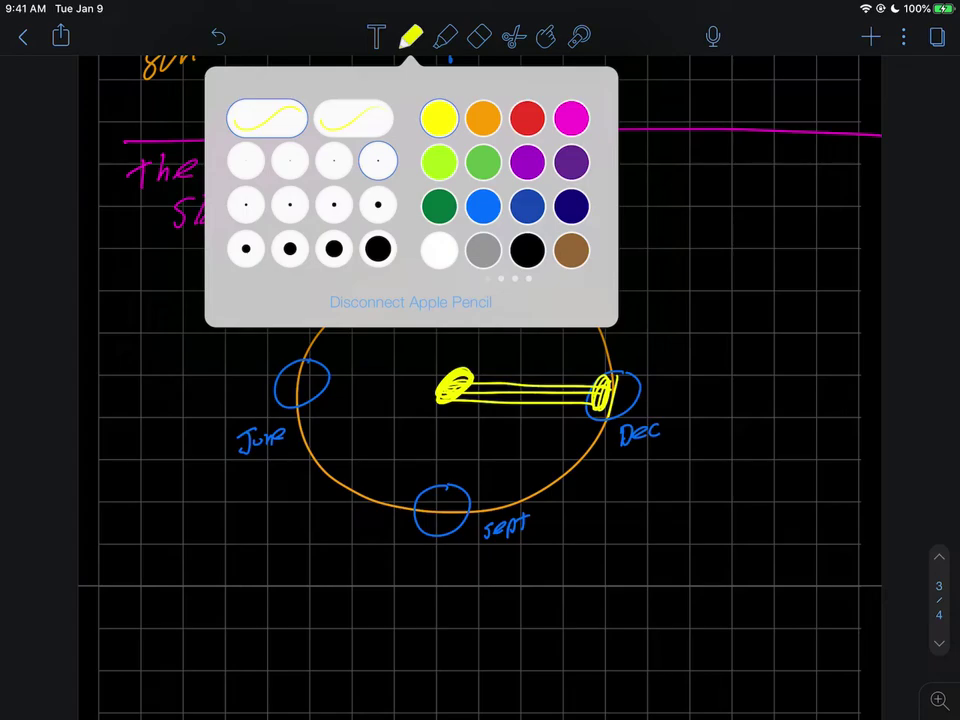
{"action": "left_click", "coordinate": [483, 206]}
{"action": "left_click", "coordinate": [410, 36]}
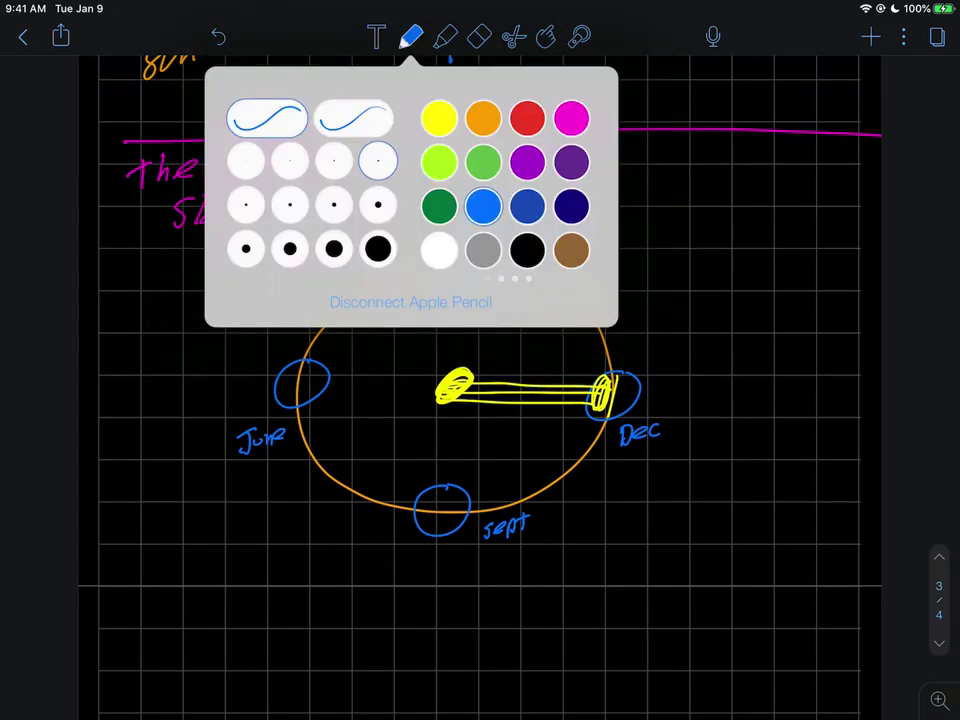
{"action": "left_click", "coordinate": [439, 162]}
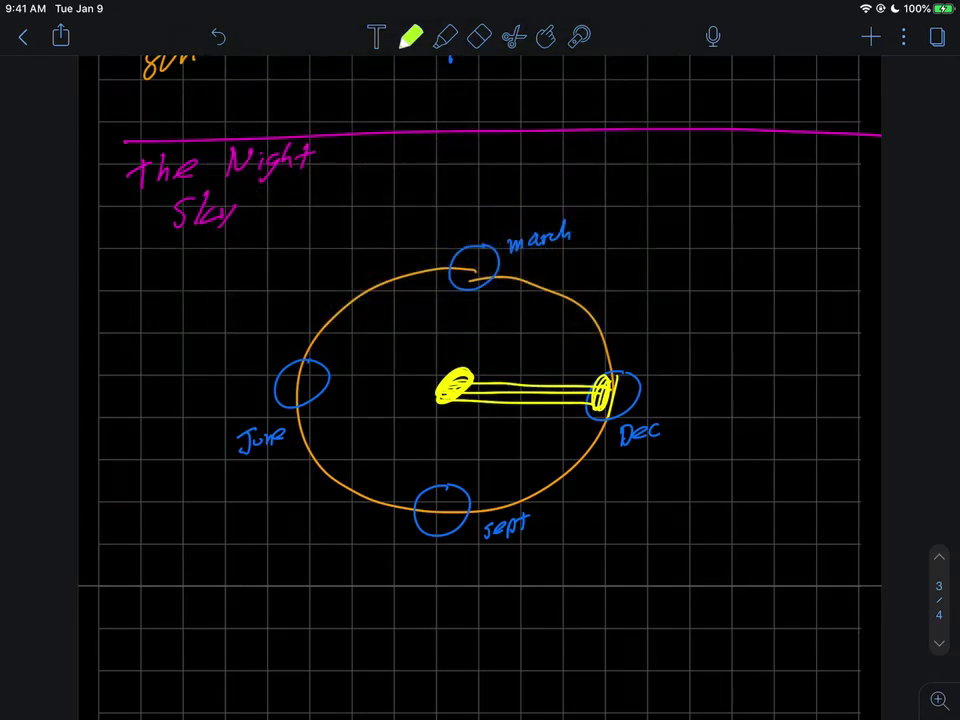
Step: Write 'dark' beside the Dec Earth and 'night sky' above the wavy brace
{"action": "mouse_move", "coordinate": [641, 330]}
{"action": "left_mouse_down"}
{"action": "mouse_move", "coordinate": [644, 343]}
{"action": "mouse_move", "coordinate": [686, 340]}
{"action": "mouse_move", "coordinate": [831, 292]}
{"action": "mouse_move", "coordinate": [850, 300]}
{"action": "left_mouse_up"}
{"action": "mouse_move", "coordinate": [743, 228]}
{"action": "left_mouse_down"}
{"action": "mouse_move", "coordinate": [765, 222]}
{"action": "mouse_move", "coordinate": [788, 236]}
{"action": "left_mouse_up"}
{"action": "left_click", "coordinate": [777, 208]}
{"action": "left_click_drag", "start_coordinate": [803, 205], "coordinate": [822, 230]}
{"action": "left_click_drag", "start_coordinate": [812, 215], "coordinate": [828, 213]}
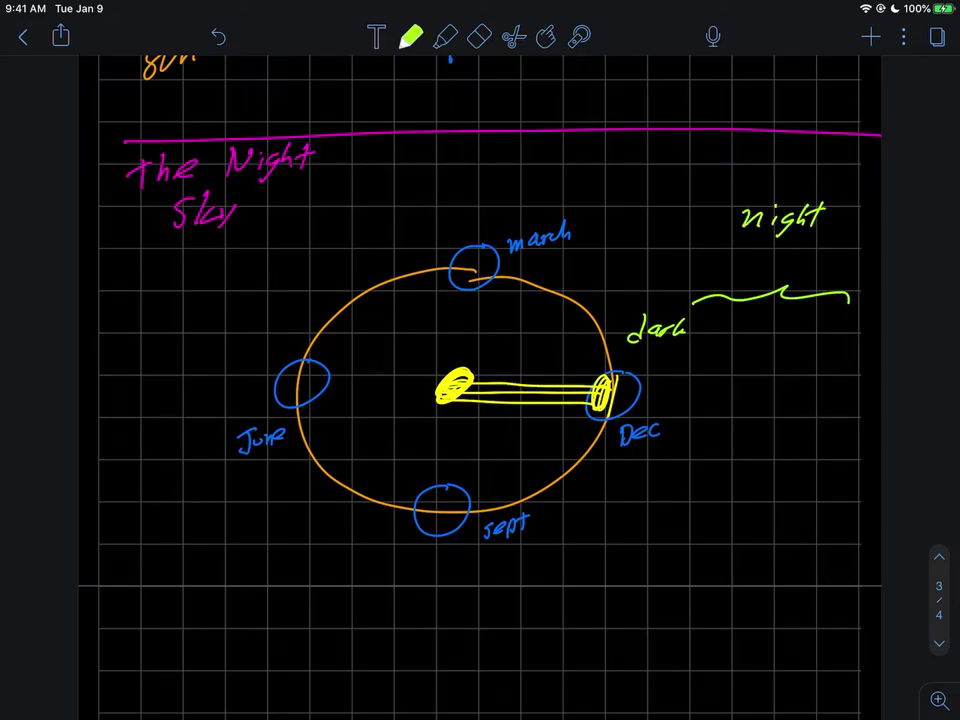
{"action": "left_click_drag", "start_coordinate": [752, 247], "coordinate": [742, 266]}
{"action": "mouse_move", "coordinate": [768, 243]}
{"action": "left_mouse_down"}
{"action": "mouse_move", "coordinate": [766, 267]}
{"action": "mouse_move", "coordinate": [780, 265]}
{"action": "left_mouse_up"}
{"action": "left_click_drag", "start_coordinate": [784, 250], "coordinate": [799, 247]}
Step: Dot several small stars in the night-sky area below 'dark'
{"action": "scroll", "coordinate": [480, 360], "scroll_direction": "down", "scroll_amount": 1}
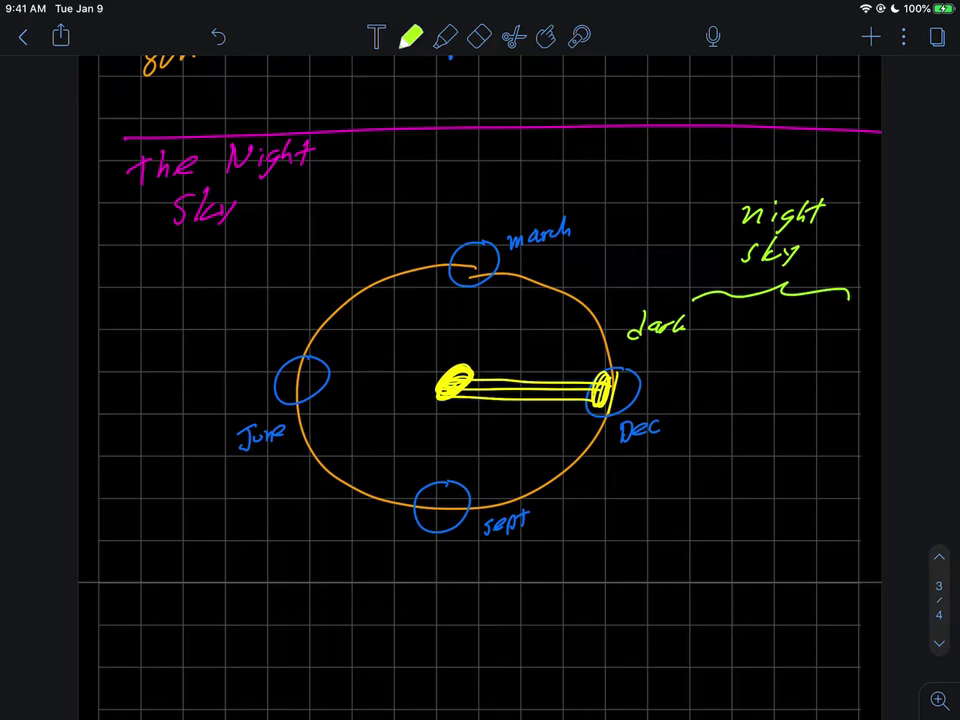
{"action": "left_click_drag", "start_coordinate": [726, 357], "coordinate": [784, 341]}
{"action": "left_click", "coordinate": [758, 388]}
{"action": "left_click", "coordinate": [766, 386]}
{"action": "left_click", "coordinate": [776, 383]}
Step: Join the stars into Orion's hourglass, then write an underlined 'winter' in white beneath 'orion'
{"action": "mouse_move", "coordinate": [731, 357]}
{"action": "left_mouse_down"}
{"action": "mouse_move", "coordinate": [755, 392]}
{"action": "mouse_move", "coordinate": [734, 434]}
{"action": "mouse_move", "coordinate": [778, 428]}
{"action": "mouse_move", "coordinate": [757, 392]}
{"action": "mouse_move", "coordinate": [800, 367]}
{"action": "mouse_move", "coordinate": [843, 368]}
{"action": "mouse_move", "coordinate": [846, 378]}
{"action": "left_mouse_up"}
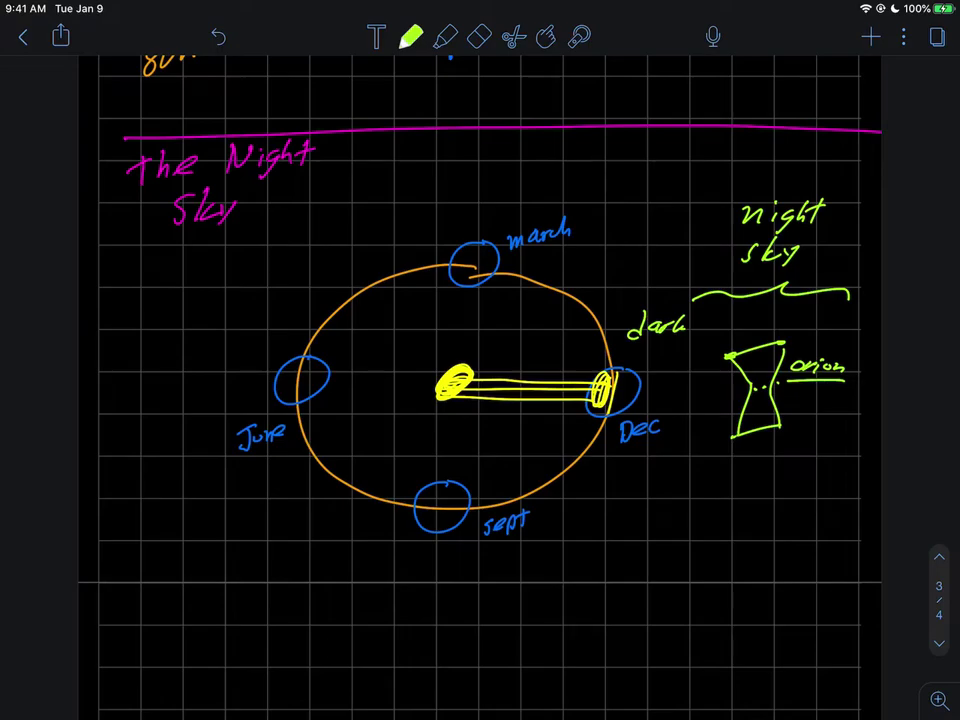
{"action": "left_click", "coordinate": [410, 36]}
{"action": "left_click", "coordinate": [439, 250]}
{"action": "left_click", "coordinate": [410, 36]}
{"action": "mouse_move", "coordinate": [791, 395]}
{"action": "left_mouse_down"}
{"action": "mouse_move", "coordinate": [810, 408]}
{"action": "mouse_move", "coordinate": [856, 399]}
{"action": "left_mouse_up"}
{"action": "left_click_drag", "start_coordinate": [783, 420], "coordinate": [849, 413]}
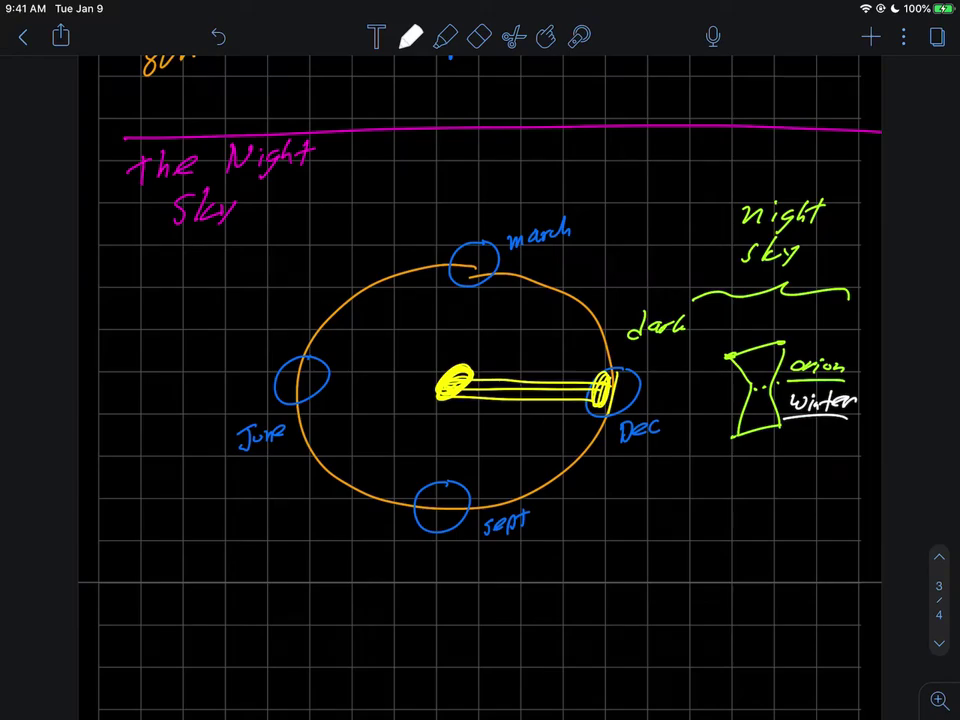
Step: Use the laser pointer to link the Dec Earth to the Orion sketch and 'winter' label
{"action": "left_click", "coordinate": [580, 36]}
{"action": "left_click_drag", "start_coordinate": [755, 414], "coordinate": [795, 431]}
{"action": "mouse_move", "coordinate": [585, 394]}
{"action": "left_mouse_down"}
{"action": "mouse_move", "coordinate": [791, 401]}
{"action": "mouse_move", "coordinate": [784, 388]}
{"action": "mouse_move", "coordinate": [826, 391]}
{"action": "left_mouse_up"}
{"action": "scroll", "coordinate": [480, 400], "scroll_direction": "up", "scroll_amount": 5}
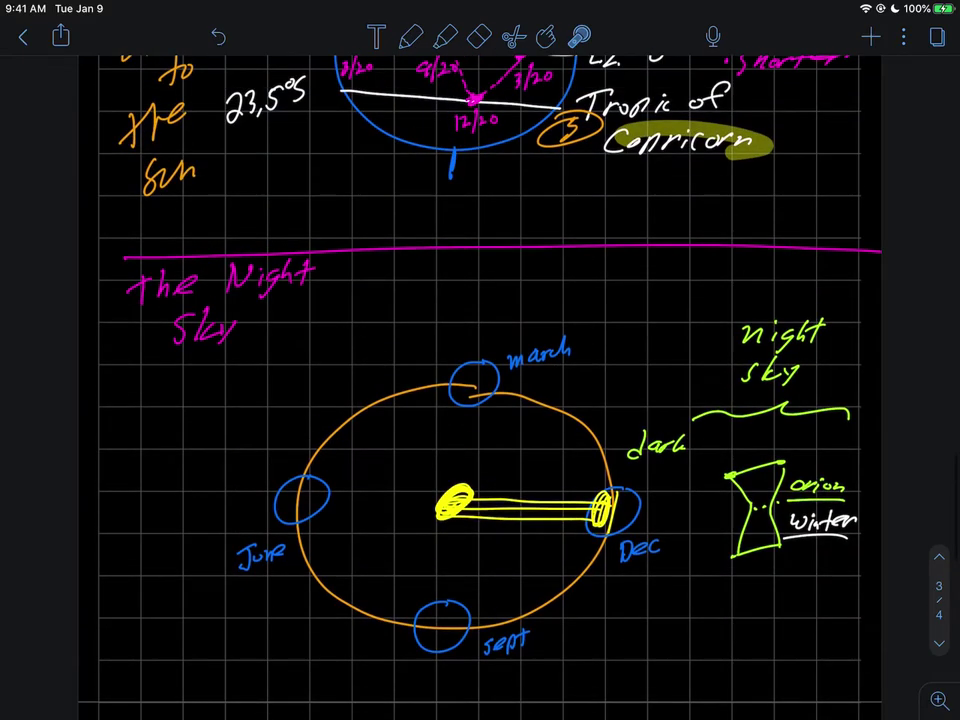
{"action": "left_click", "coordinate": [410, 37]}
{"action": "left_click", "coordinate": [410, 37]}
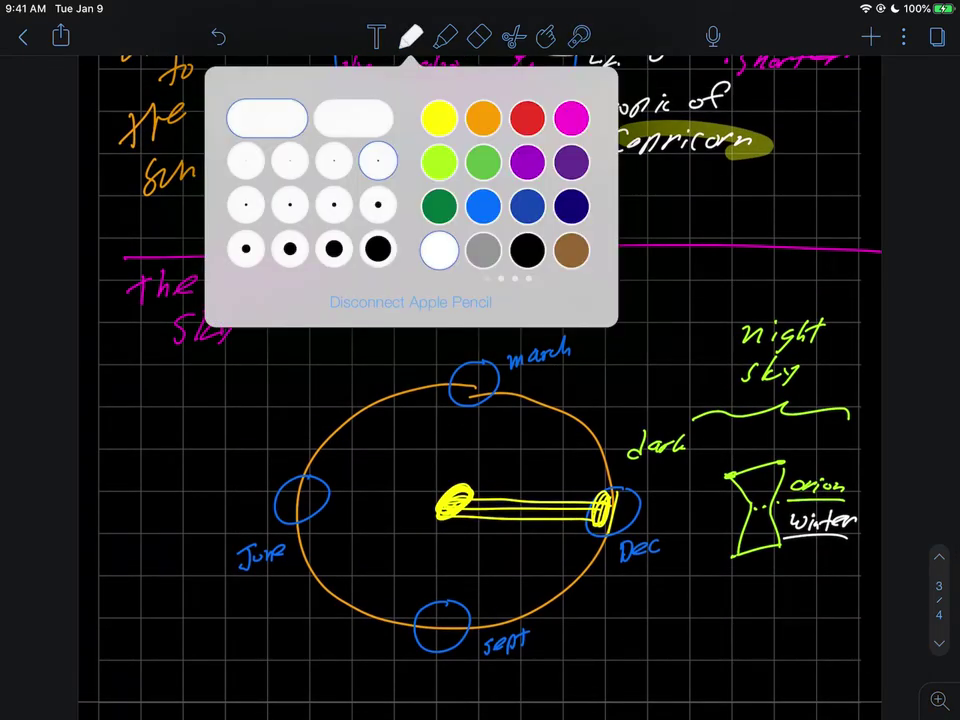
{"action": "left_click", "coordinate": [439, 118]}
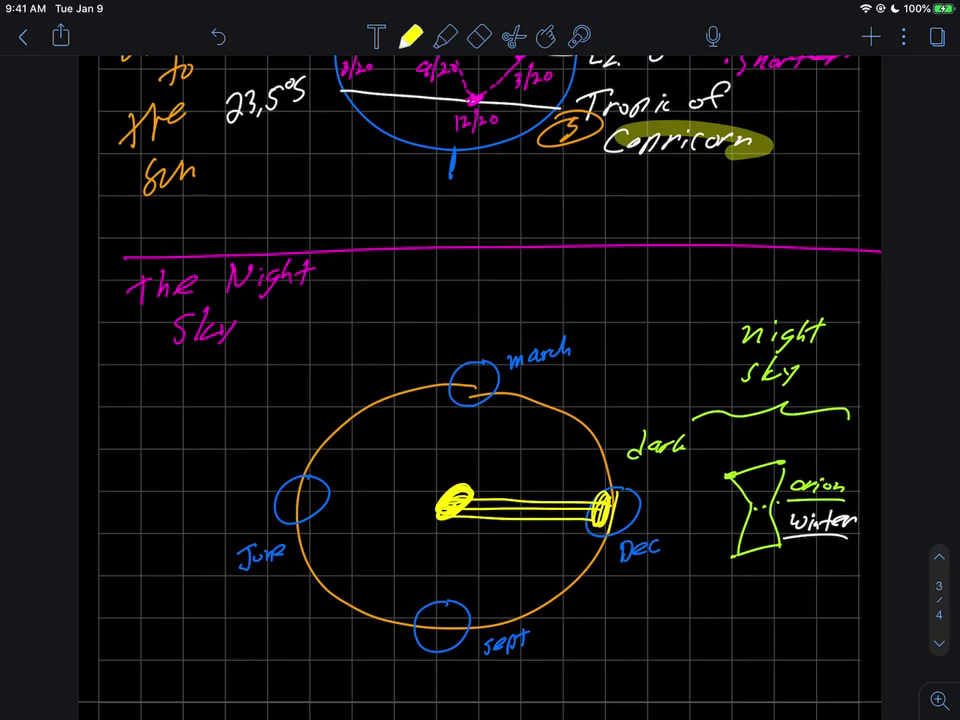
{"action": "mouse_move", "coordinate": [452, 495]}
{"action": "left_mouse_down"}
{"action": "mouse_move", "coordinate": [458, 398]}
{"action": "mouse_move", "coordinate": [464, 492]}
{"action": "mouse_move", "coordinate": [454, 400]}
{"action": "mouse_move", "coordinate": [486, 404]}
{"action": "left_mouse_up"}
{"action": "scroll", "coordinate": [480, 400], "scroll_direction": "up", "scroll_amount": 2}
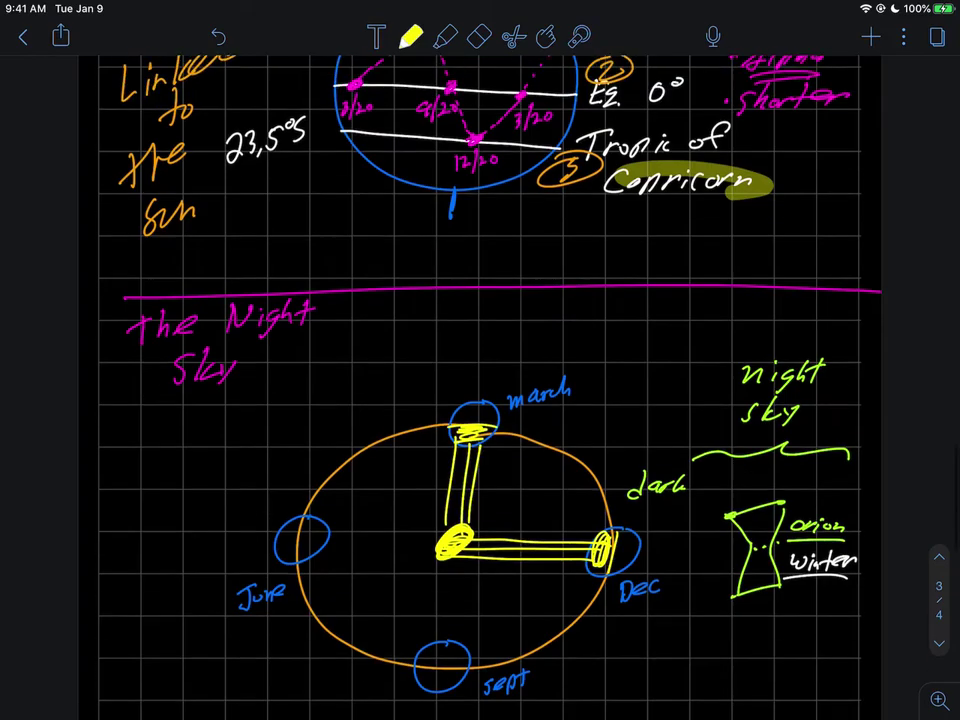
{"action": "scroll", "coordinate": [480, 400], "scroll_direction": "up", "scroll_amount": 2}
{"action": "left_click", "coordinate": [580, 37]}
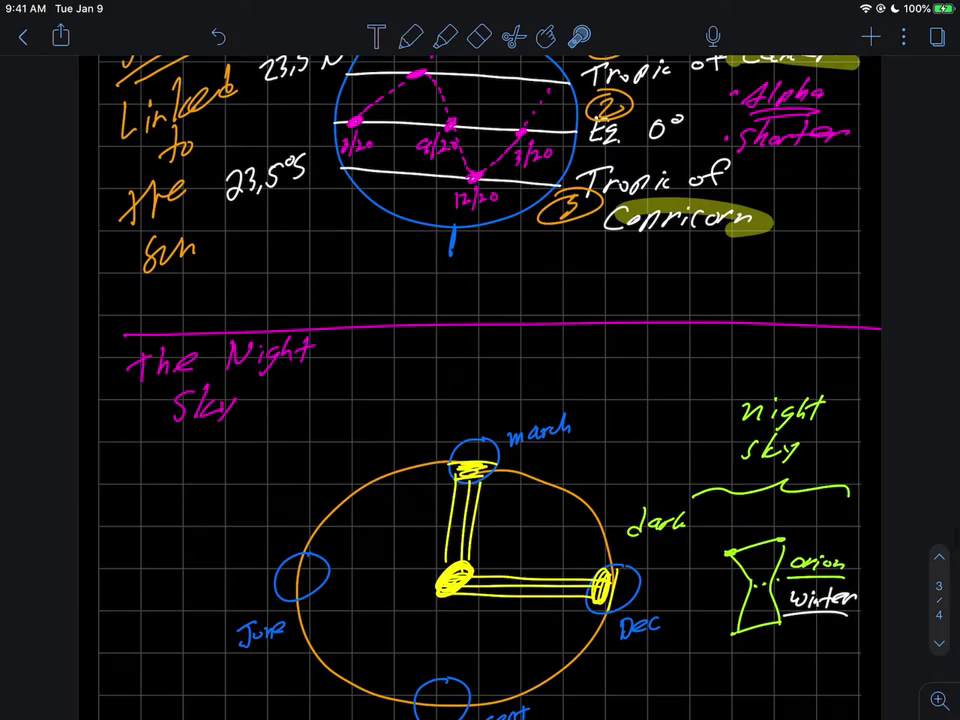
{"action": "mouse_move", "coordinate": [505, 320]}
{"action": "left_mouse_down"}
{"action": "mouse_move", "coordinate": [553, 403]}
{"action": "mouse_move", "coordinate": [578, 362]}
{"action": "left_mouse_up"}
{"action": "left_click", "coordinate": [410, 36]}
{"action": "left_click", "coordinate": [410, 36]}
{"action": "left_click", "coordinate": [435, 156]}
{"action": "left_click", "coordinate": [410, 36]}
{"action": "left_click", "coordinate": [452, 360]}
{"action": "left_click", "coordinate": [499, 356]}
{"action": "left_click", "coordinate": [452, 391]}
{"action": "left_click", "coordinate": [495, 383]}
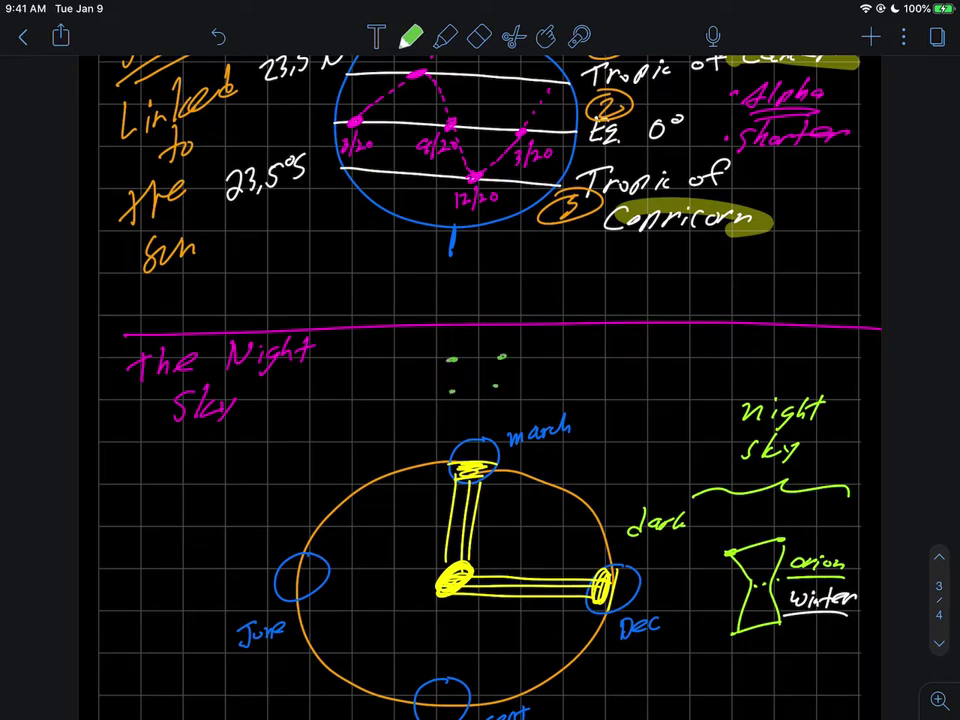
{"action": "left_click_drag", "start_coordinate": [451, 360], "coordinate": [451, 396]}
{"action": "left_click_drag", "start_coordinate": [451, 396], "coordinate": [498, 392]}
{"action": "left_click_drag", "start_coordinate": [449, 360], "coordinate": [503, 356]}
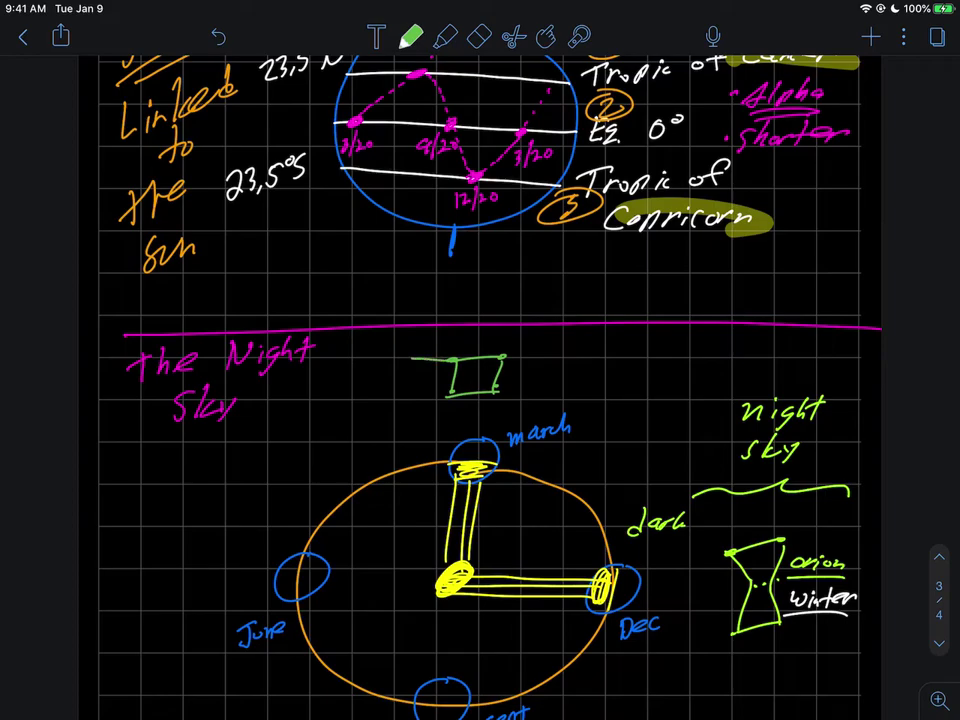
{"action": "left_click_drag", "start_coordinate": [450, 396], "coordinate": [394, 397]}
{"action": "mouse_move", "coordinate": [510, 333]}
{"action": "left_mouse_down"}
{"action": "mouse_move", "coordinate": [503, 355]}
{"action": "mouse_move", "coordinate": [548, 340]}
{"action": "mouse_move", "coordinate": [556, 363]}
{"action": "mouse_move", "coordinate": [577, 352]}
{"action": "mouse_move", "coordinate": [604, 356]}
{"action": "left_mouse_up"}
{"action": "left_click_drag", "start_coordinate": [532, 366], "coordinate": [612, 368]}
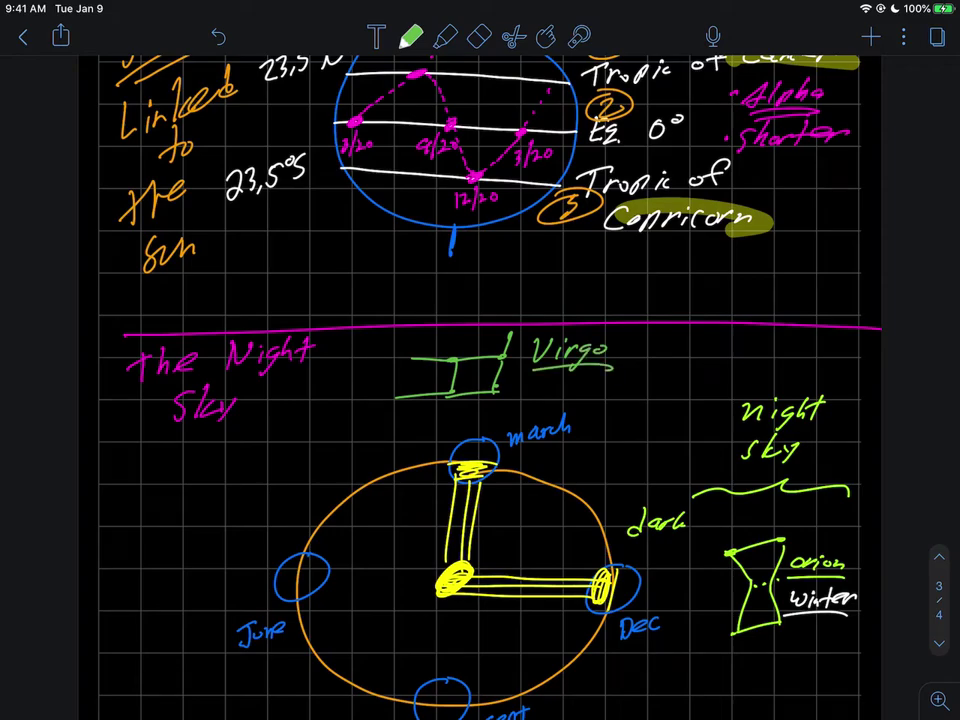
{"action": "left_click", "coordinate": [579, 37]}
{"action": "mouse_move", "coordinate": [745, 600]}
{"action": "left_mouse_down"}
{"action": "mouse_move", "coordinate": [758, 606]}
{"action": "mouse_move", "coordinate": [780, 574]}
{"action": "mouse_move", "coordinate": [838, 604]}
{"action": "left_mouse_up"}
{"action": "left_click_drag", "start_coordinate": [787, 570], "coordinate": [754, 574]}
{"action": "left_click", "coordinate": [489, 364]}
{"action": "left_click", "coordinate": [410, 36]}
{"action": "scroll", "coordinate": [480, 400], "scroll_direction": "down", "scroll_amount": 3}
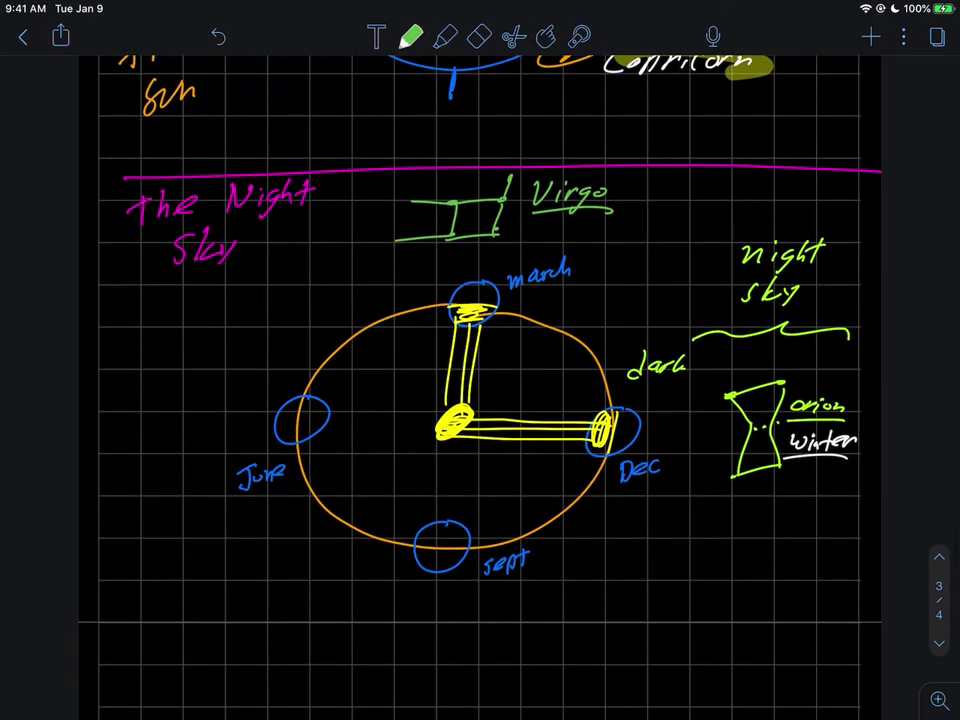
Step: Handwrite 'Ophiuccs' in green to the left of the orbit
{"action": "mouse_move", "coordinate": [138, 362]}
{"action": "left_mouse_down"}
{"action": "mouse_move", "coordinate": [185, 372]}
{"action": "mouse_move", "coordinate": [213, 340]}
{"action": "left_mouse_up"}
{"action": "mouse_move", "coordinate": [226, 340]}
{"action": "left_mouse_down"}
{"action": "mouse_move", "coordinate": [224, 353]}
{"action": "mouse_move", "coordinate": [238, 350]}
{"action": "left_mouse_up"}
{"action": "left_click_drag", "start_coordinate": [259, 330], "coordinate": [246, 348]}
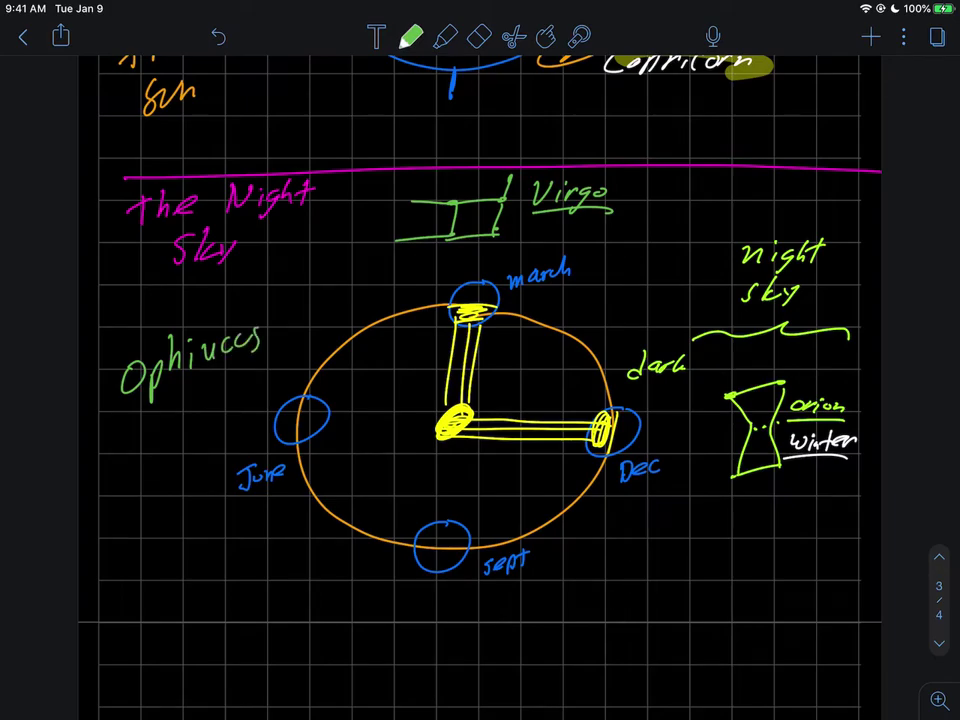
Step: Write 'Pices' with '(fish)' underneath below the orbit diagram
{"action": "scroll", "coordinate": [480, 380], "scroll_direction": "down", "scroll_amount": 4}
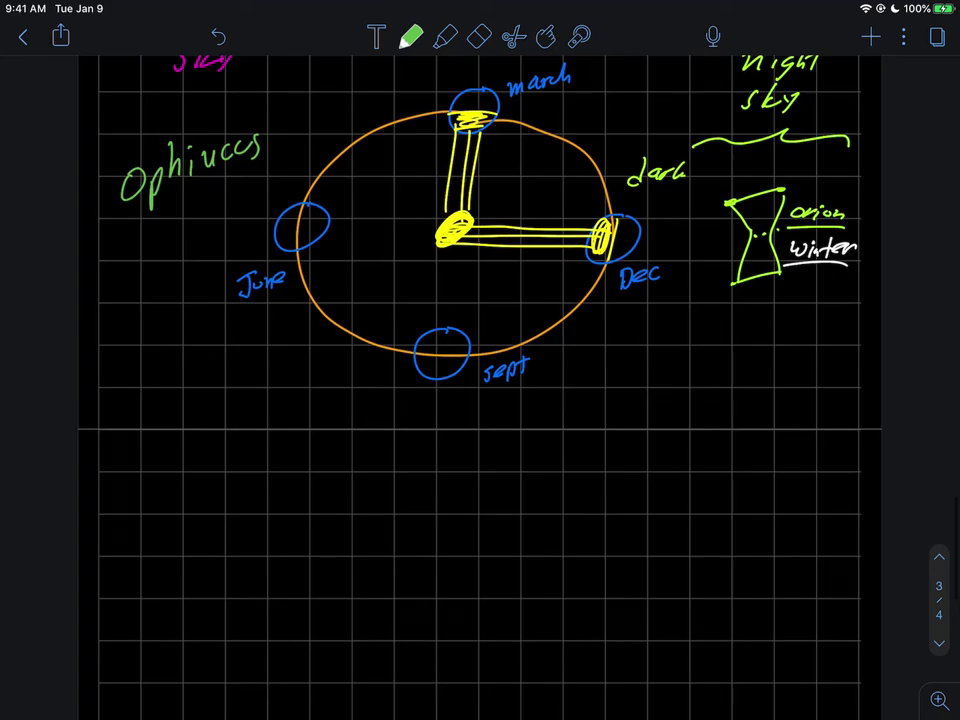
{"action": "mouse_move", "coordinate": [419, 442]}
{"action": "left_mouse_down"}
{"action": "mouse_move", "coordinate": [412, 481]}
{"action": "mouse_move", "coordinate": [442, 464]}
{"action": "left_mouse_up"}
{"action": "mouse_move", "coordinate": [463, 446]}
{"action": "left_mouse_down"}
{"action": "mouse_move", "coordinate": [455, 462]}
{"action": "mouse_move", "coordinate": [488, 460]}
{"action": "left_mouse_up"}
{"action": "left_click_drag", "start_coordinate": [518, 434], "coordinate": [500, 462]}
{"action": "left_click", "coordinate": [465, 478]}
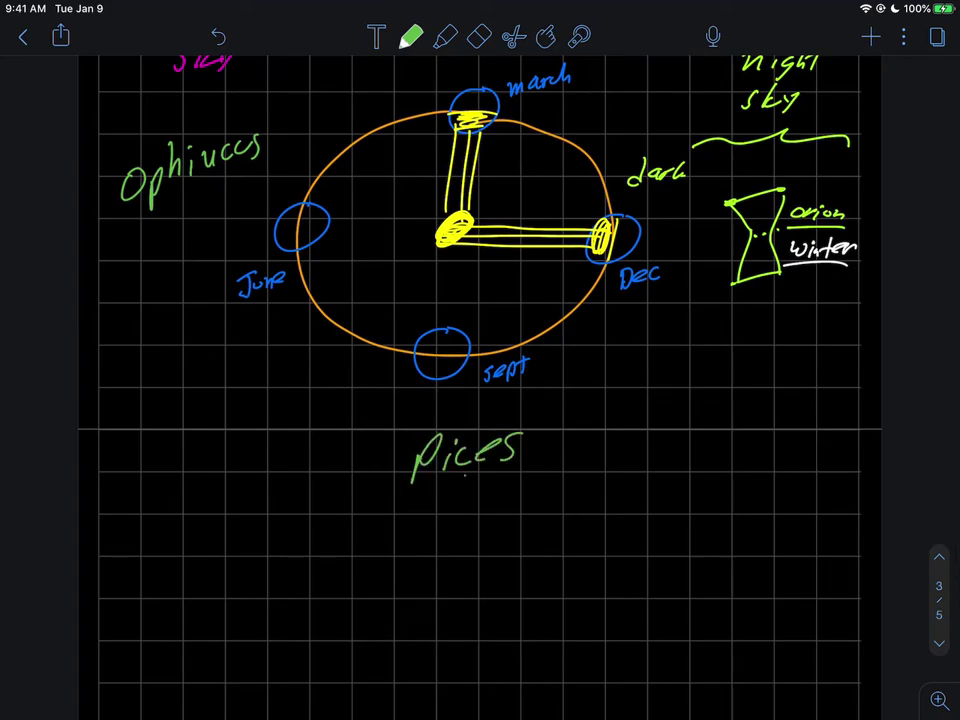
{"action": "left_click_drag", "start_coordinate": [449, 487], "coordinate": [444, 522]}
{"action": "mouse_move", "coordinate": [472, 480]}
{"action": "left_mouse_down"}
{"action": "mouse_move", "coordinate": [460, 520]}
{"action": "mouse_move", "coordinate": [480, 516]}
{"action": "left_mouse_up"}
{"action": "mouse_move", "coordinate": [498, 494]}
{"action": "left_mouse_down"}
{"action": "mouse_move", "coordinate": [488, 513]}
{"action": "mouse_move", "coordinate": [522, 510]}
{"action": "left_mouse_up"}
{"action": "left_click_drag", "start_coordinate": [546, 453], "coordinate": [538, 518]}
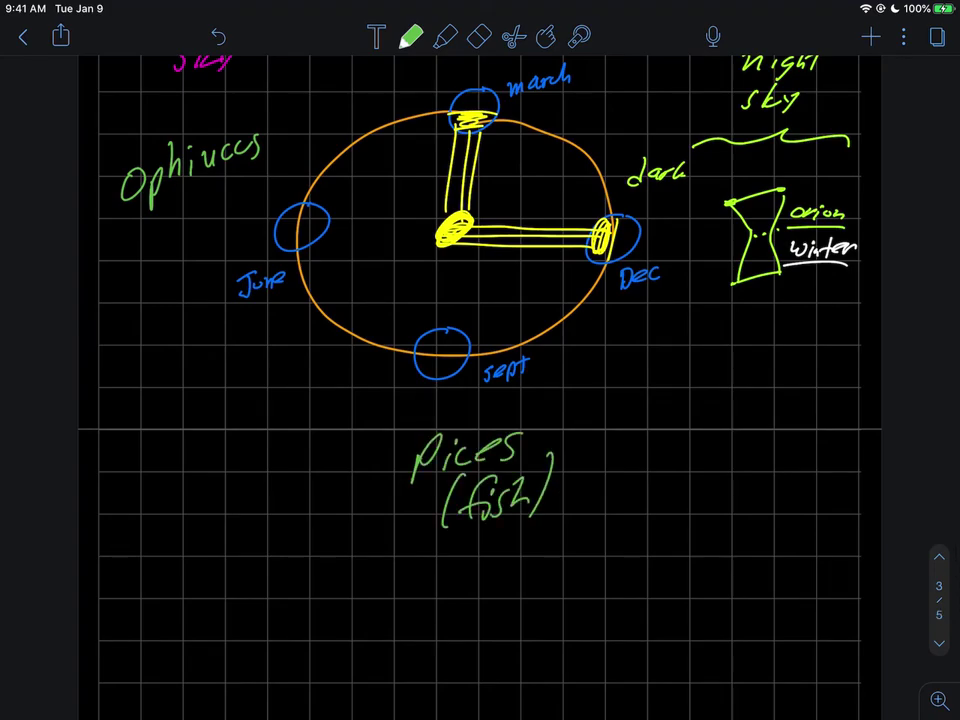
{"action": "scroll", "coordinate": [480, 380], "scroll_direction": "up", "scroll_amount": 3}
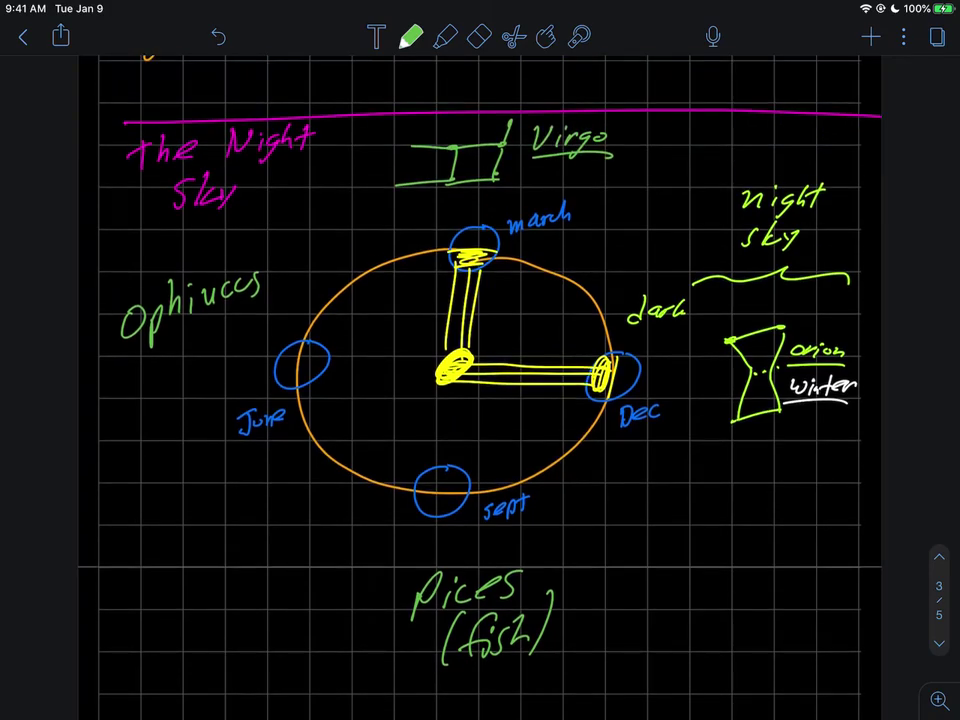
Step: With a yellow pen, draw sunlight rays to the Sept and June Earths and shade both circles
{"action": "left_click", "coordinate": [410, 36]}
{"action": "left_click", "coordinate": [439, 118]}
{"action": "left_click", "coordinate": [455, 420]}
{"action": "mouse_move", "coordinate": [455, 385]}
{"action": "left_mouse_down"}
{"action": "mouse_move", "coordinate": [440, 482]}
{"action": "mouse_move", "coordinate": [455, 470]}
{"action": "mouse_move", "coordinate": [462, 385]}
{"action": "left_mouse_up"}
{"action": "left_click_drag", "start_coordinate": [432, 479], "coordinate": [464, 487]}
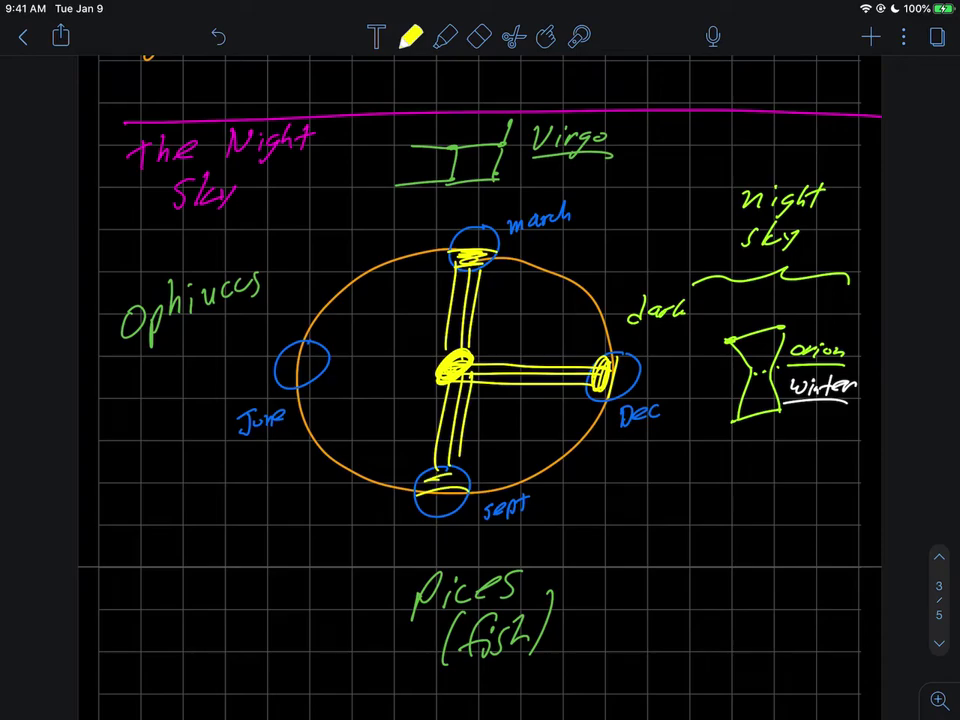
{"action": "mouse_move", "coordinate": [304, 374]}
{"action": "left_mouse_down"}
{"action": "mouse_move", "coordinate": [322, 350]}
{"action": "mouse_move", "coordinate": [490, 352]}
{"action": "mouse_move", "coordinate": [418, 366]}
{"action": "left_mouse_up"}
{"action": "left_click_drag", "start_coordinate": [318, 380], "coordinate": [436, 370]}
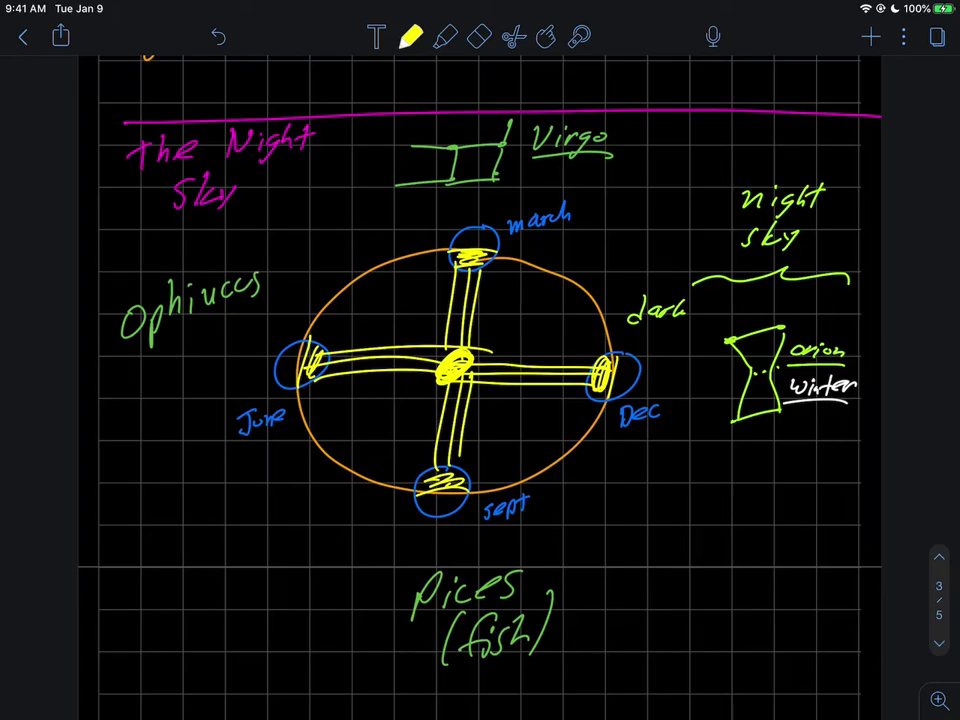
Step: Circle 'Ophiuccs' in yellow, write an underlined 'Astrology' below it, and mark under June
{"action": "scroll", "coordinate": [480, 380], "scroll_direction": "up", "scroll_amount": 2}
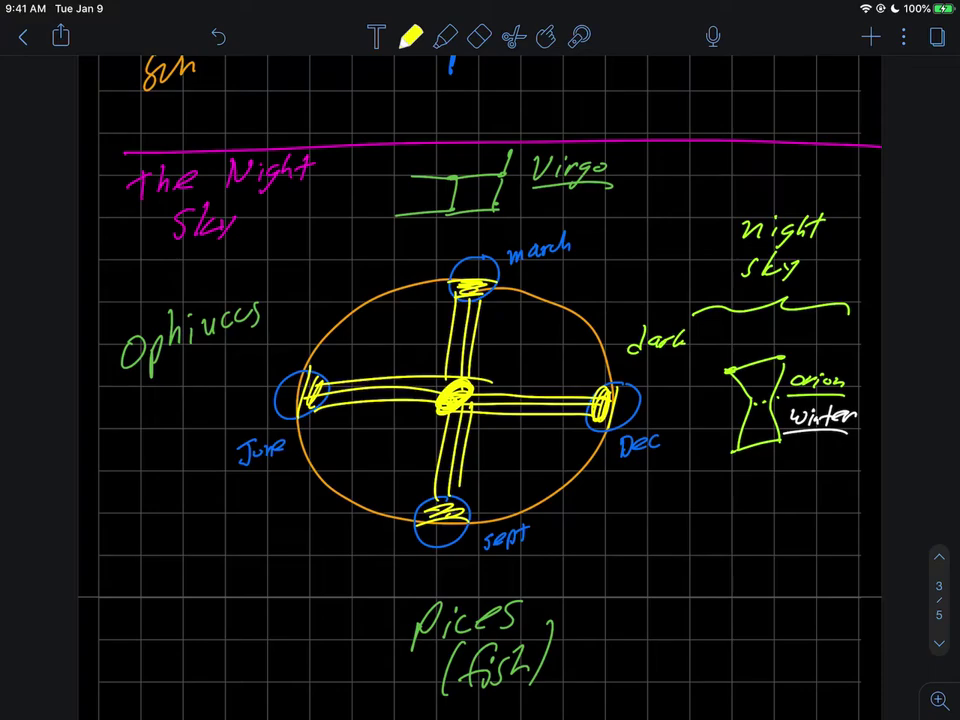
{"action": "mouse_move", "coordinate": [245, 288]}
{"action": "left_mouse_down"}
{"action": "mouse_move", "coordinate": [110, 330]}
{"action": "mouse_move", "coordinate": [272, 305]}
{"action": "mouse_move", "coordinate": [250, 287]}
{"action": "left_mouse_up"}
{"action": "mouse_move", "coordinate": [114, 450]}
{"action": "left_mouse_down"}
{"action": "mouse_move", "coordinate": [155, 405]}
{"action": "mouse_move", "coordinate": [172, 420]}
{"action": "mouse_move", "coordinate": [208, 398]}
{"action": "mouse_move", "coordinate": [222, 420]}
{"action": "mouse_move", "coordinate": [236, 415]}
{"action": "left_mouse_up"}
{"action": "left_click_drag", "start_coordinate": [118, 457], "coordinate": [228, 420]}
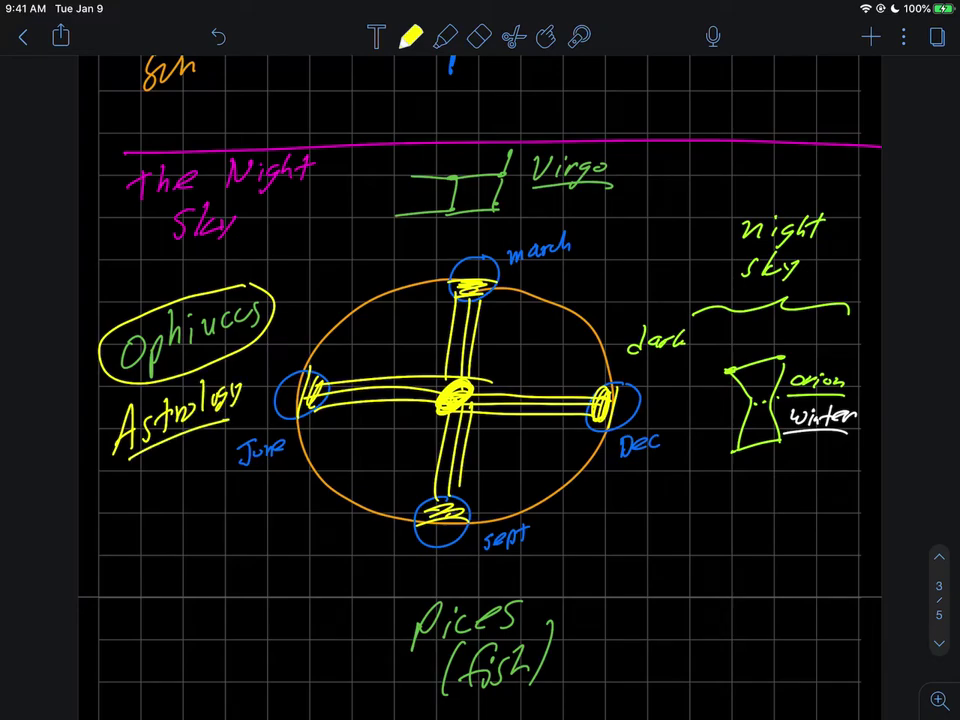
{"action": "left_click_drag", "start_coordinate": [282, 457], "coordinate": [246, 479]}
Step: Use the laser pointer on the March circle, the Sept circle and the central sun
{"action": "scroll", "coordinate": [480, 390], "scroll_direction": "up", "scroll_amount": 2}
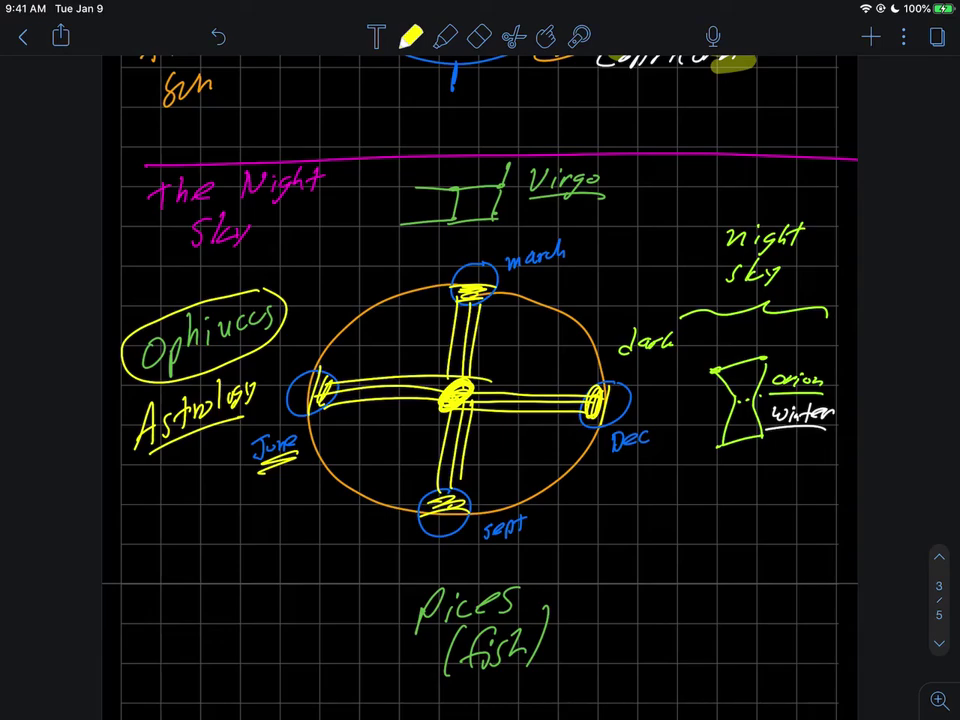
{"action": "left_click", "coordinate": [580, 37]}
{"action": "left_click", "coordinate": [469, 274]}
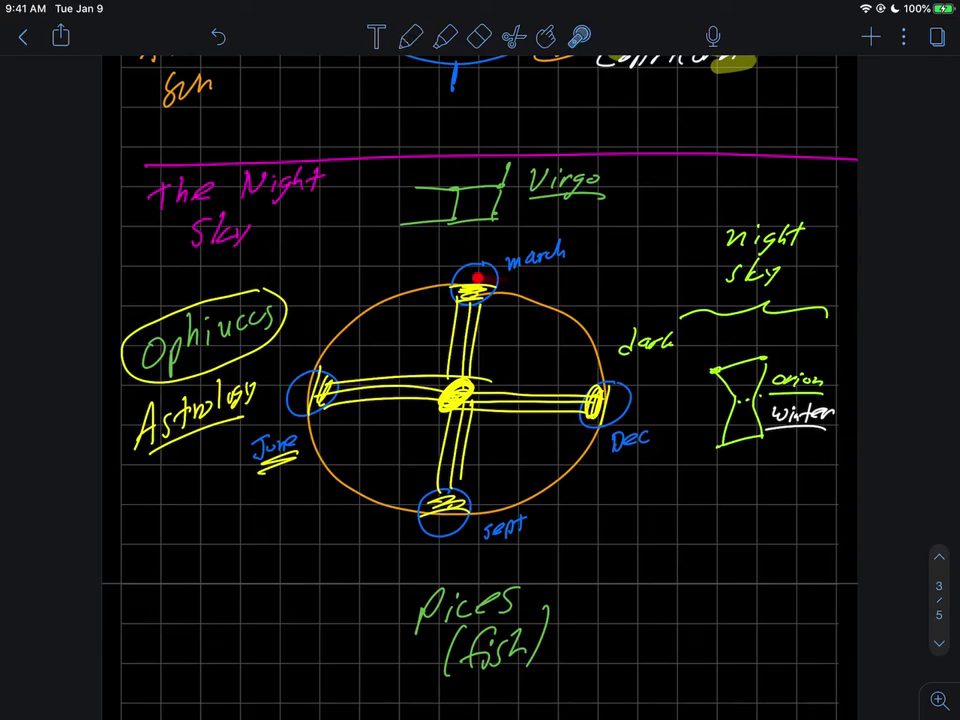
{"action": "left_click", "coordinate": [450, 513]}
{"action": "left_click", "coordinate": [458, 392]}
Step: In grey ink, circle and scribble over the Orion, Ophiuccs/Astrology, Virgo and Pices (fish) notes
{"action": "left_click", "coordinate": [410, 37]}
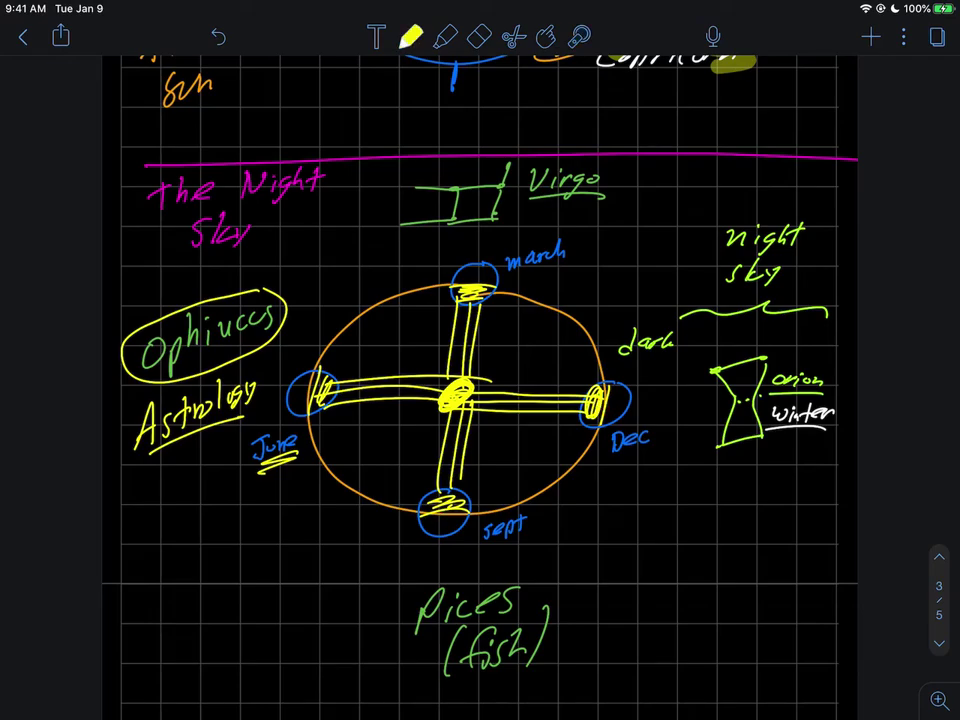
{"action": "left_click", "coordinate": [410, 37]}
{"action": "left_click", "coordinate": [410, 37]}
{"action": "mouse_move", "coordinate": [812, 322]}
{"action": "left_mouse_down"}
{"action": "mouse_move", "coordinate": [652, 445]}
{"action": "mouse_move", "coordinate": [847, 345]}
{"action": "mouse_move", "coordinate": [705, 462]}
{"action": "left_mouse_up"}
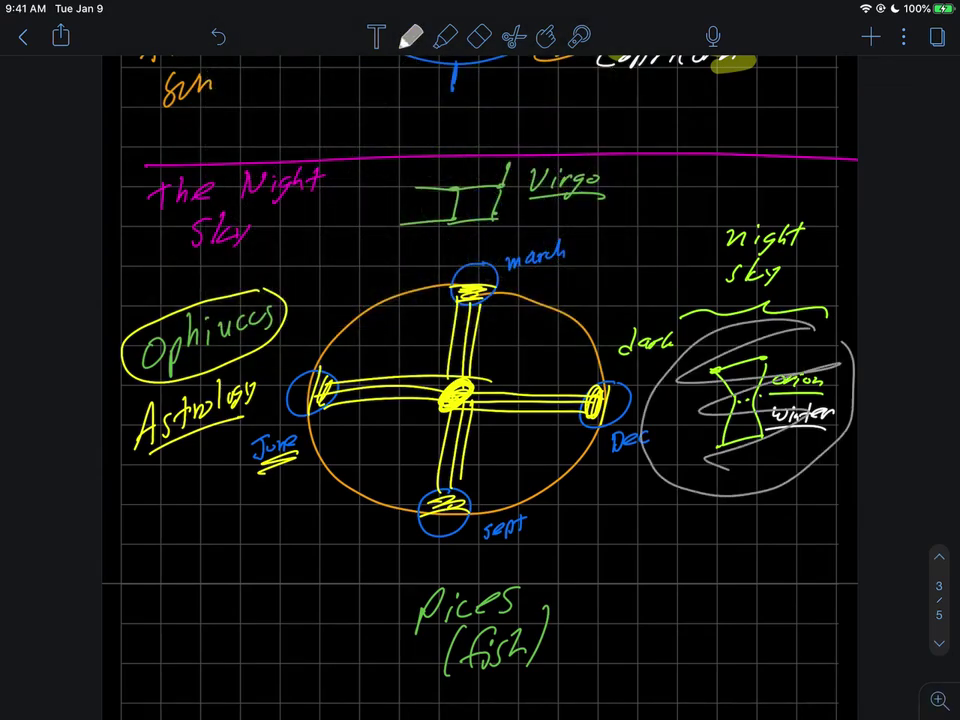
{"action": "mouse_move", "coordinate": [285, 292]}
{"action": "left_mouse_down"}
{"action": "mouse_move", "coordinate": [115, 430]}
{"action": "mouse_move", "coordinate": [330, 335]}
{"action": "mouse_move", "coordinate": [150, 390]}
{"action": "mouse_move", "coordinate": [215, 445]}
{"action": "left_mouse_up"}
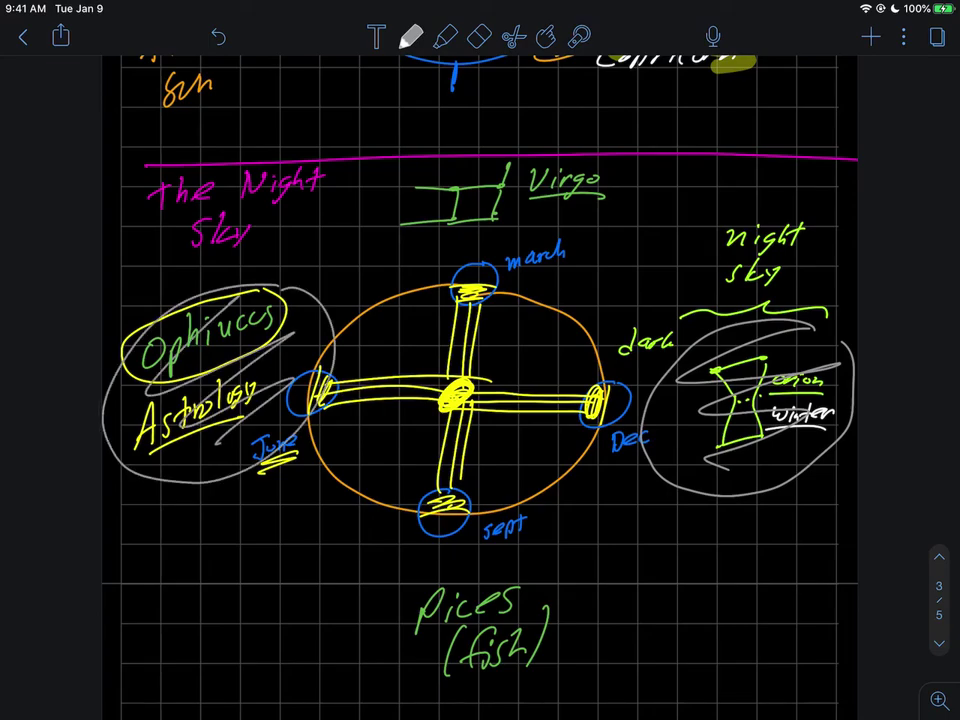
{"action": "mouse_move", "coordinate": [540, 150]}
{"action": "left_mouse_down"}
{"action": "mouse_move", "coordinate": [405, 175]}
{"action": "mouse_move", "coordinate": [560, 150]}
{"action": "left_mouse_up"}
{"action": "mouse_move", "coordinate": [600, 185]}
{"action": "left_mouse_down"}
{"action": "mouse_move", "coordinate": [410, 210]}
{"action": "mouse_move", "coordinate": [610, 195]}
{"action": "left_mouse_up"}
{"action": "mouse_move", "coordinate": [520, 565]}
{"action": "left_mouse_down"}
{"action": "mouse_move", "coordinate": [370, 590]}
{"action": "mouse_move", "coordinate": [600, 585]}
{"action": "left_mouse_up"}
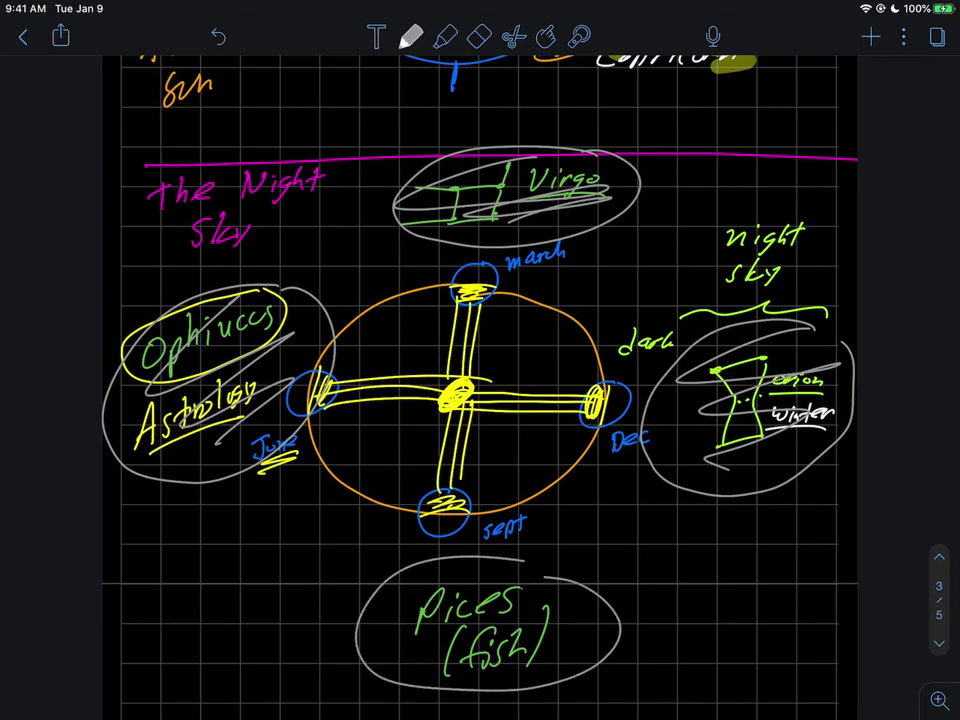
{"action": "left_click_drag", "start_coordinate": [534, 608], "coordinate": [594, 630]}
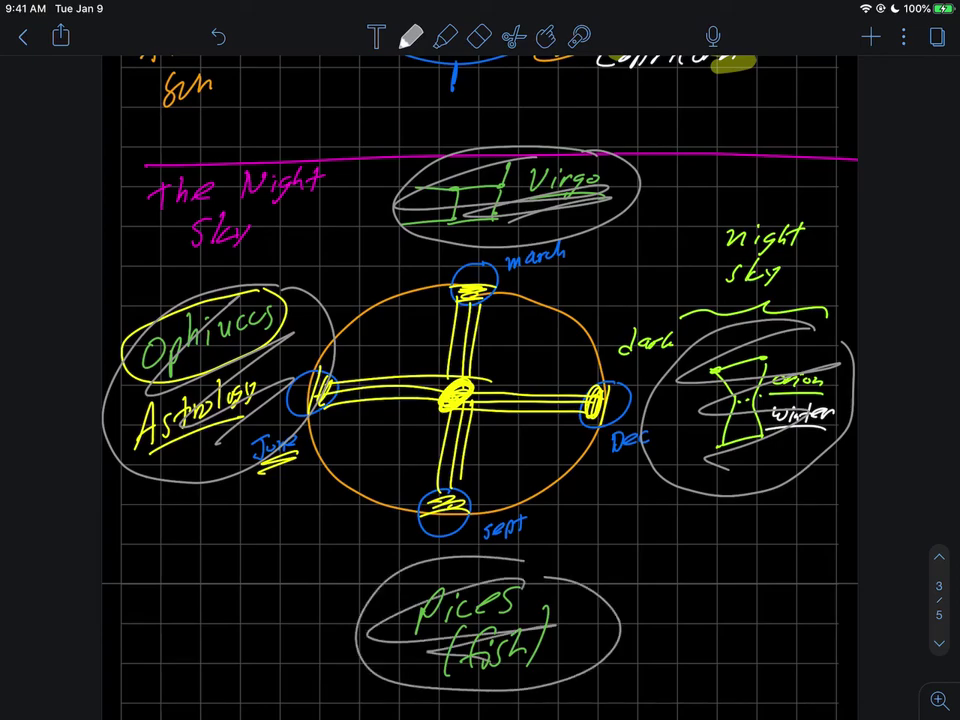